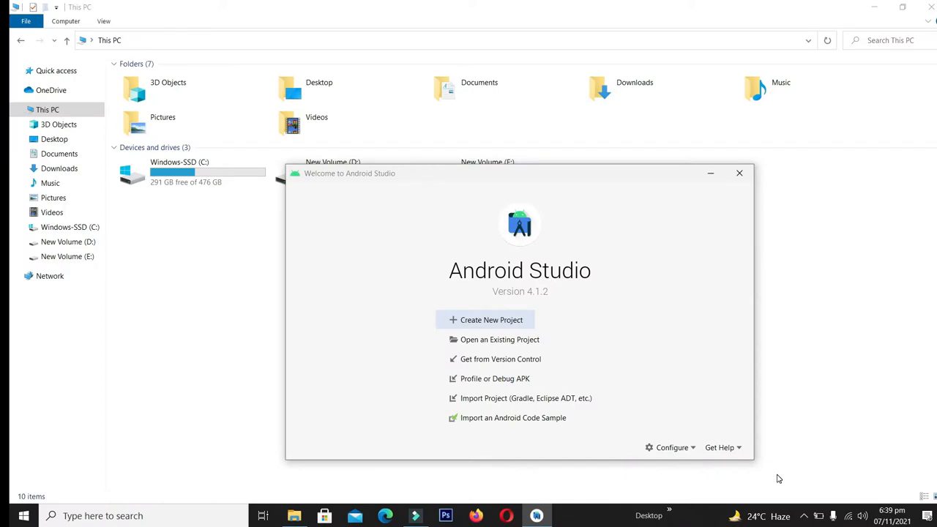
# Close the Android Studio welcome window and open Programs and Features in Control Panel.
pyautogui.click(745, 180)
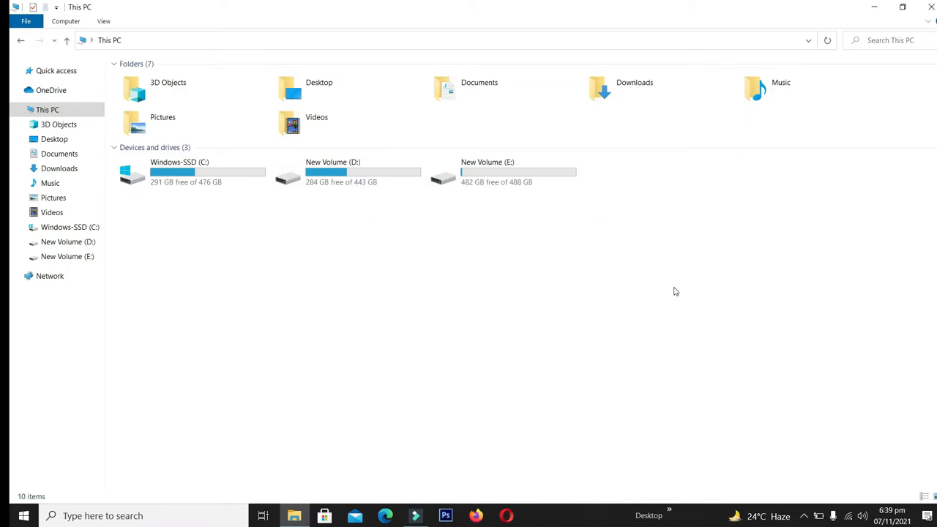
pyautogui.press('super')
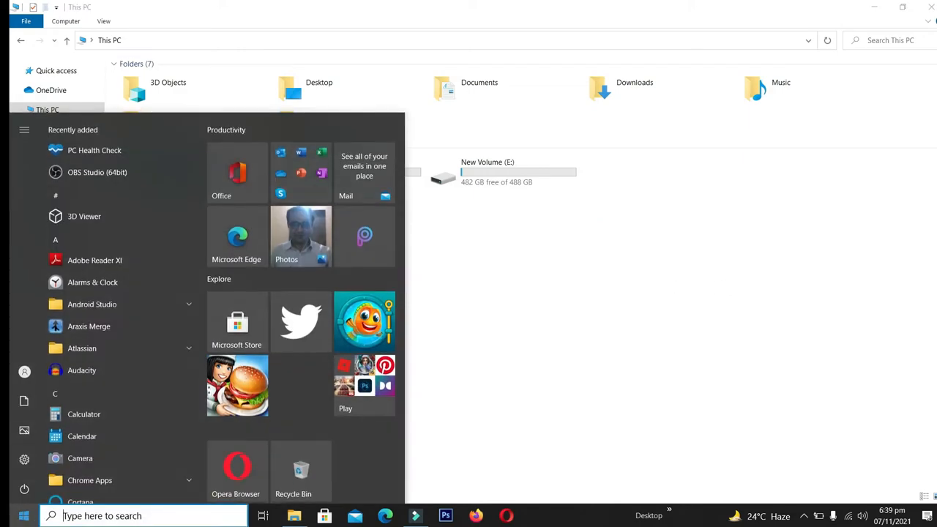
pyautogui.write('cont')
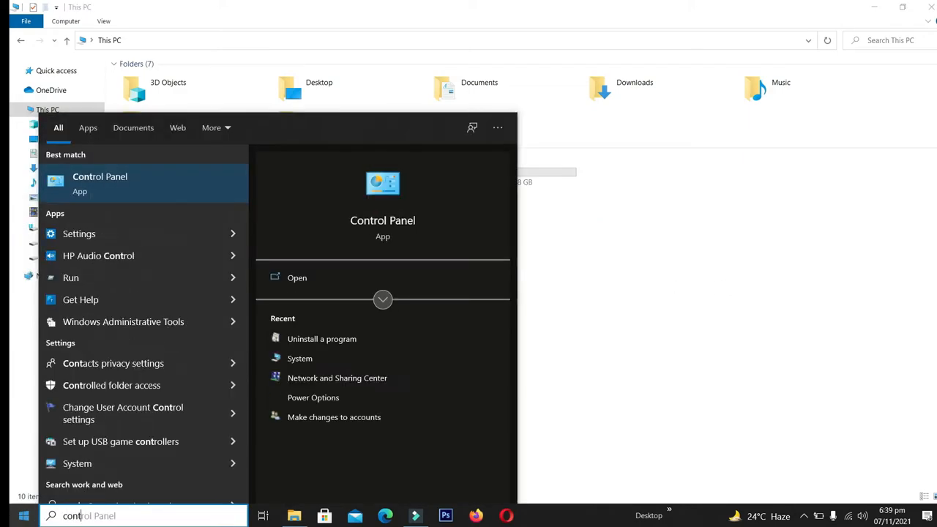
pyautogui.click(152, 181)
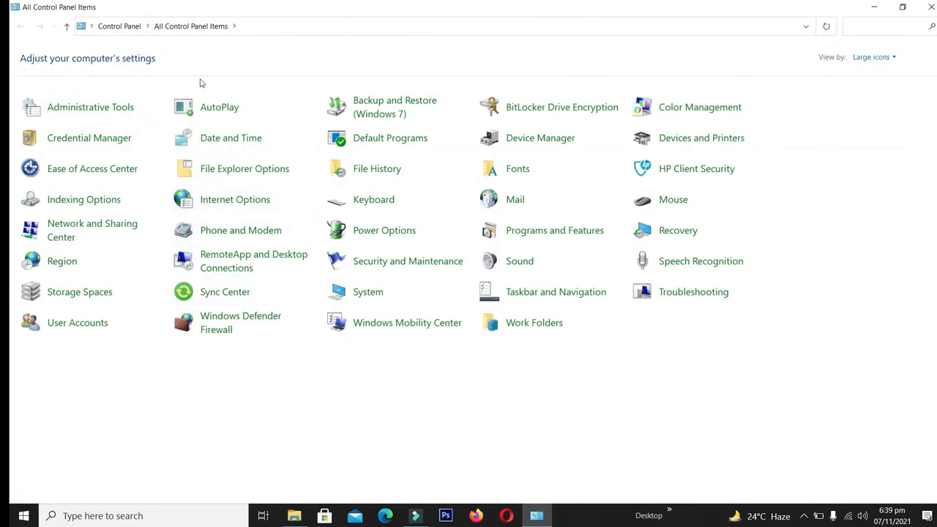
pyautogui.click(108, 28)
pyautogui.click(331, 242)
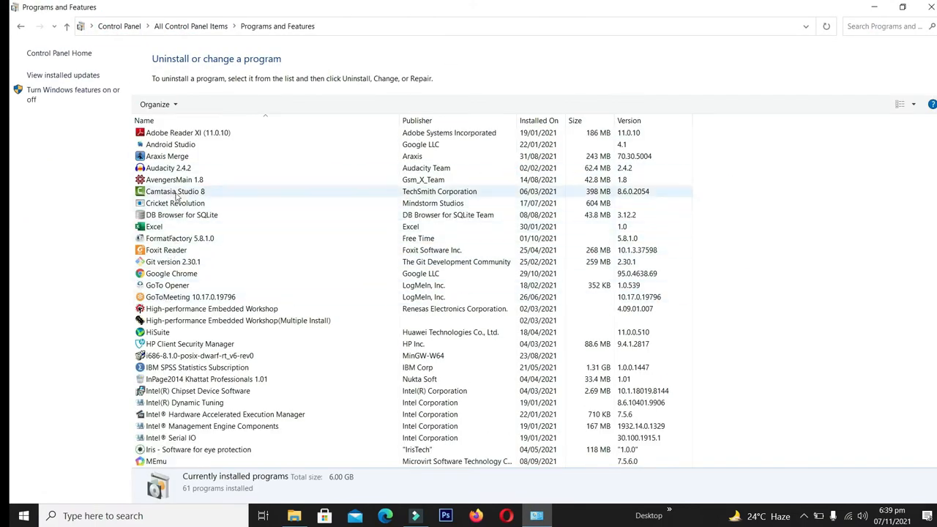
# Uninstall Android Studio together with the Android User Settings component and close the finished uninstaller.
pyautogui.click(182, 146)
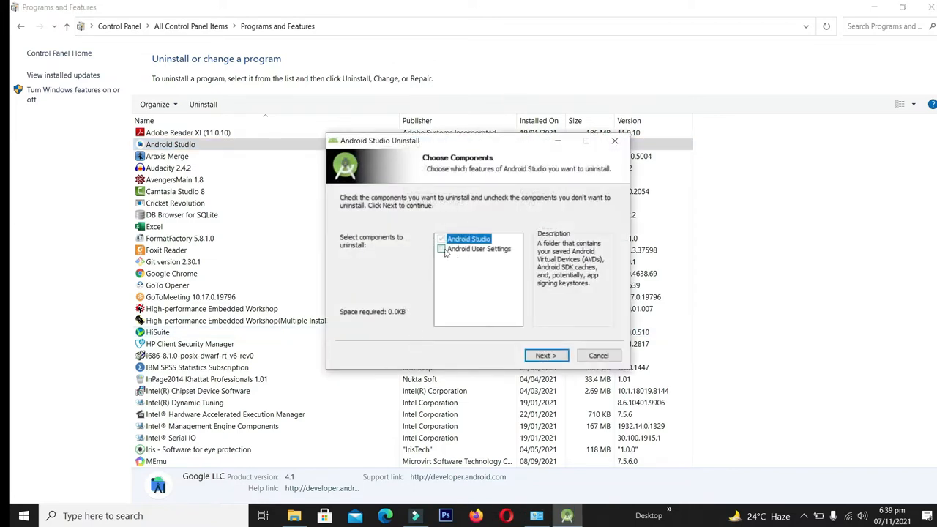
pyautogui.click(441, 250)
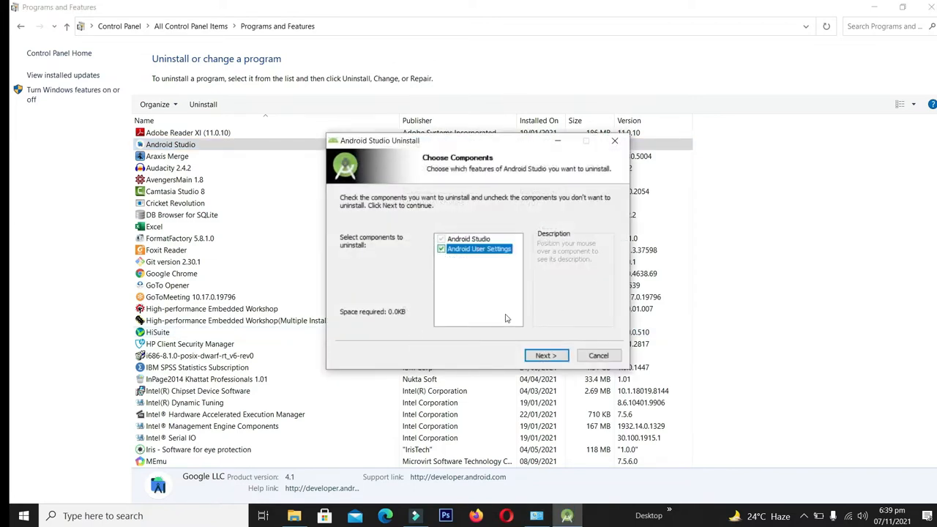
pyautogui.click(545, 355)
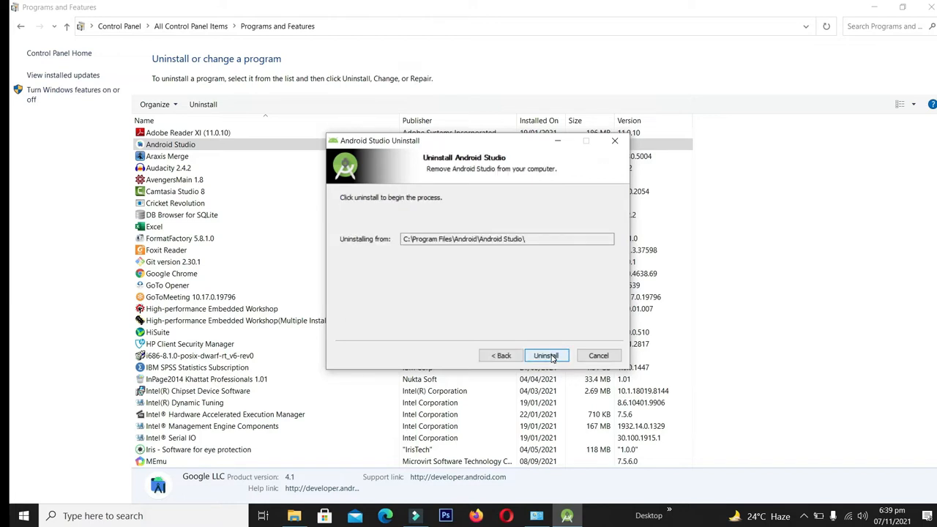
pyautogui.click(552, 357)
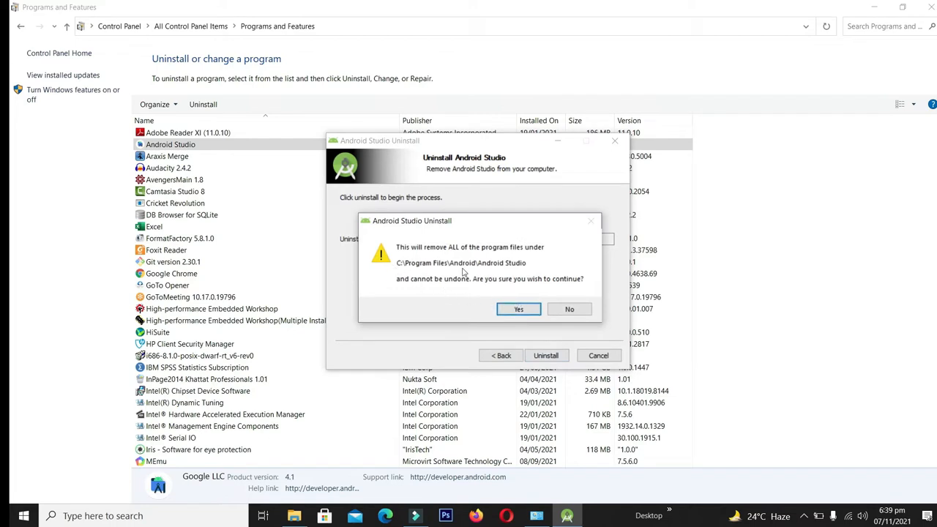
pyautogui.click(516, 310)
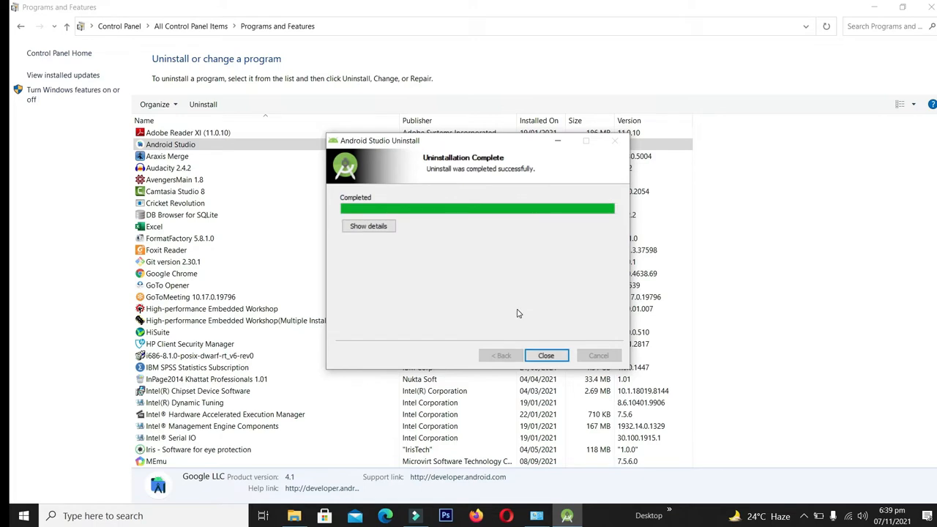
pyautogui.click(548, 355)
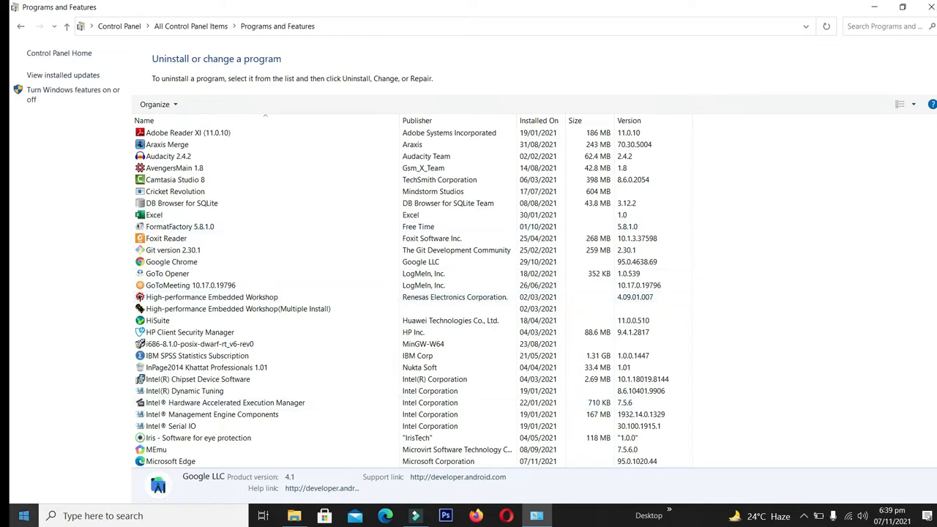
# Try to open %USERPROFILES% from the Windows Run dialog.
pyautogui.click(12, 516)
pyautogui.write('ru')
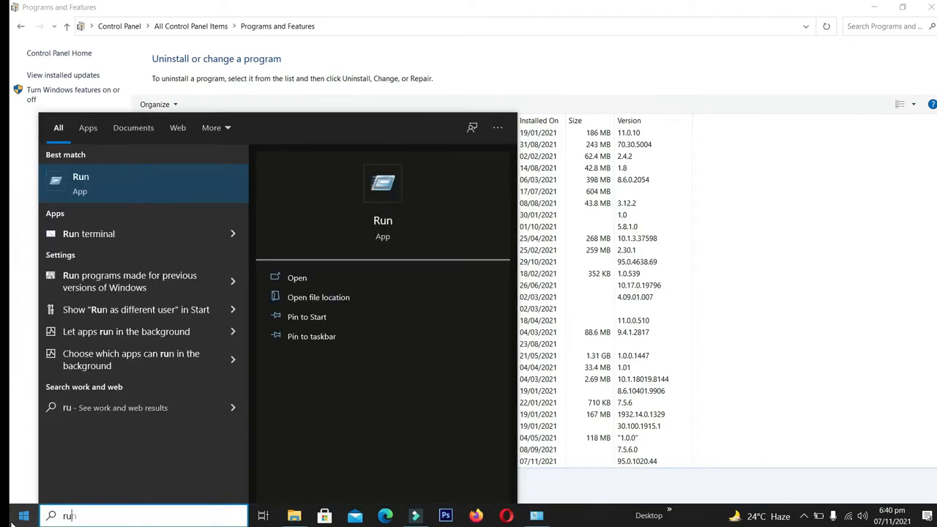
pyautogui.write('n')
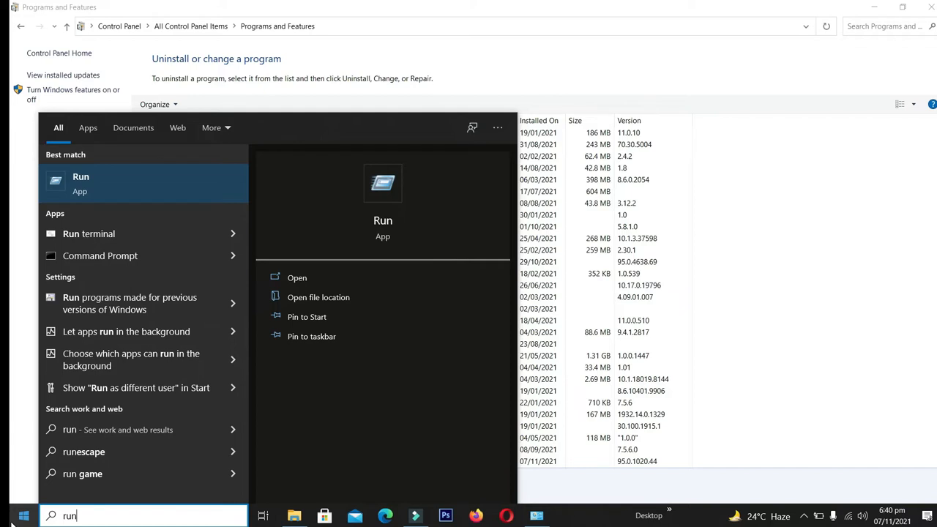
pyautogui.press('Return')
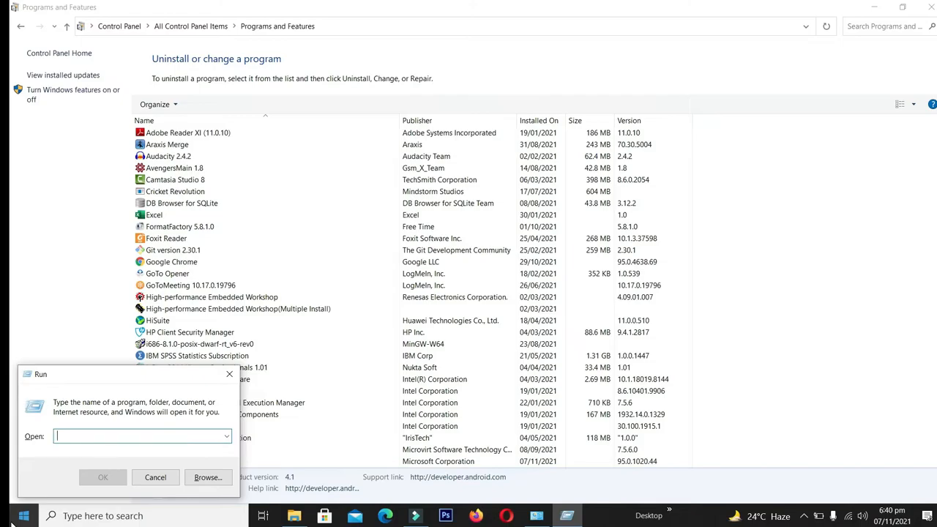
pyautogui.write('%USERPROFIL')
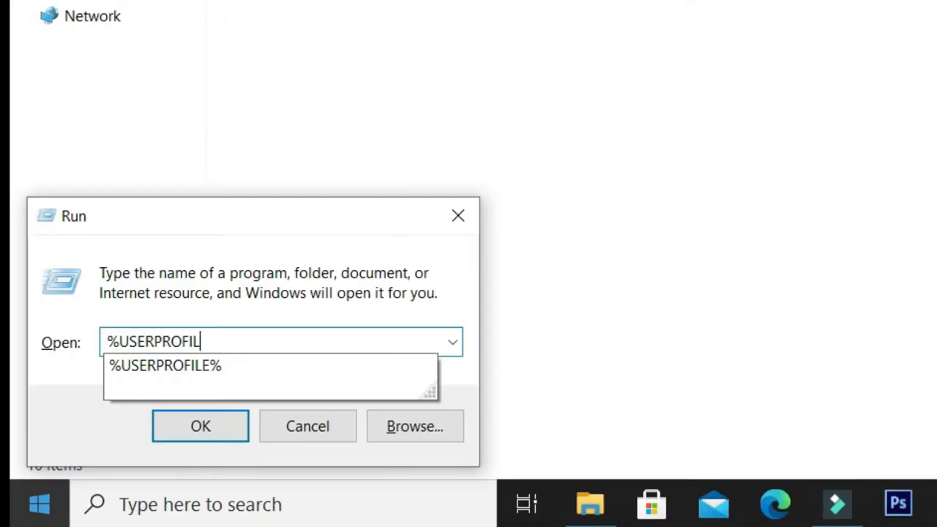
pyautogui.write('ES%')
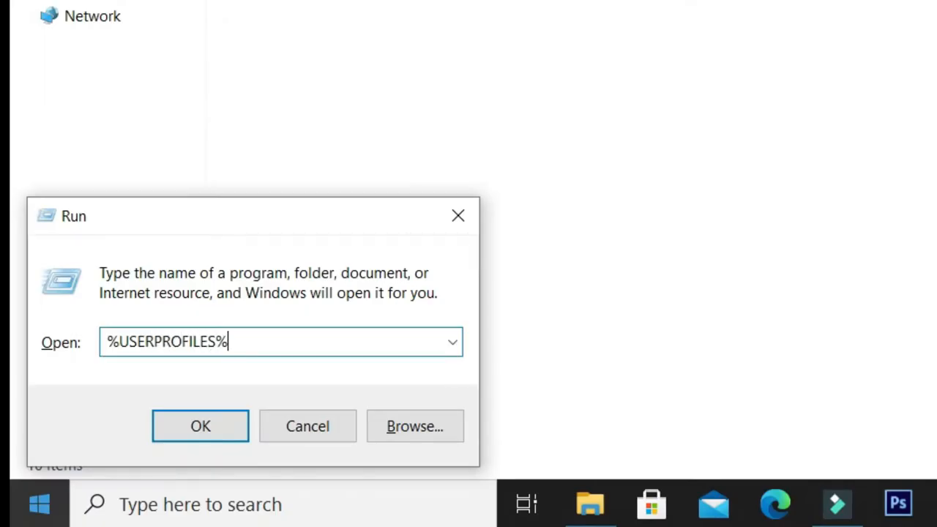
pyautogui.press('Return')
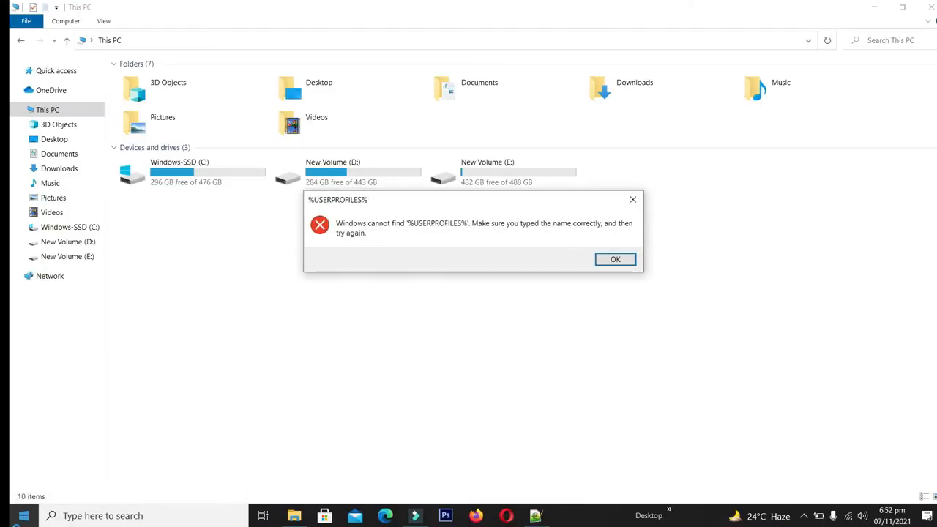
# Dismiss the error, correct the Run entry to %USERPROFILE% and open that folder.
pyautogui.click(614, 258)
pyautogui.press('Right')
pyautogui.press('Right')
pyautogui.press('Right')
pyautogui.press('Right')
pyautogui.press('Right')
pyautogui.press('Right')
pyautogui.press('Right')
pyautogui.press('Right')
pyautogui.press('Right')
pyautogui.press('Right')
pyautogui.press('Right')
pyautogui.press('Right')
pyautogui.press('Right')
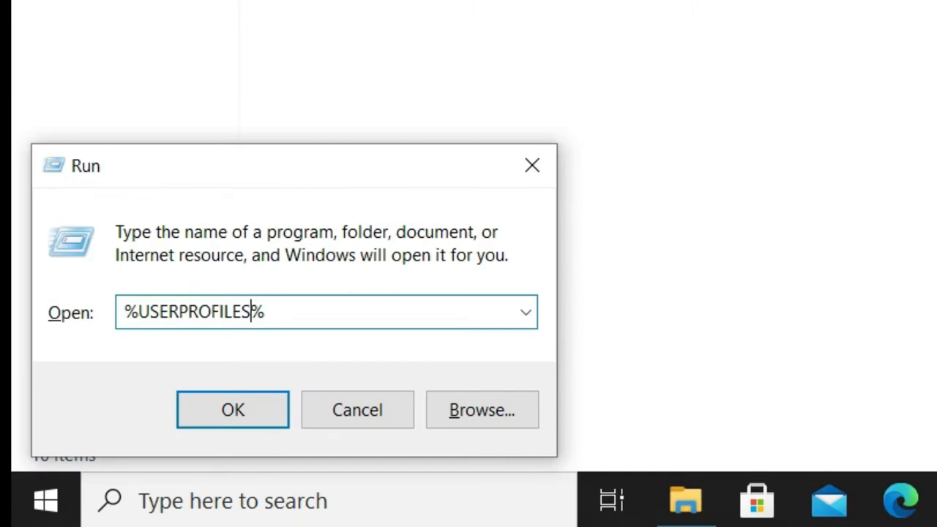
pyautogui.press('BackSpace')
pyautogui.press('Return')
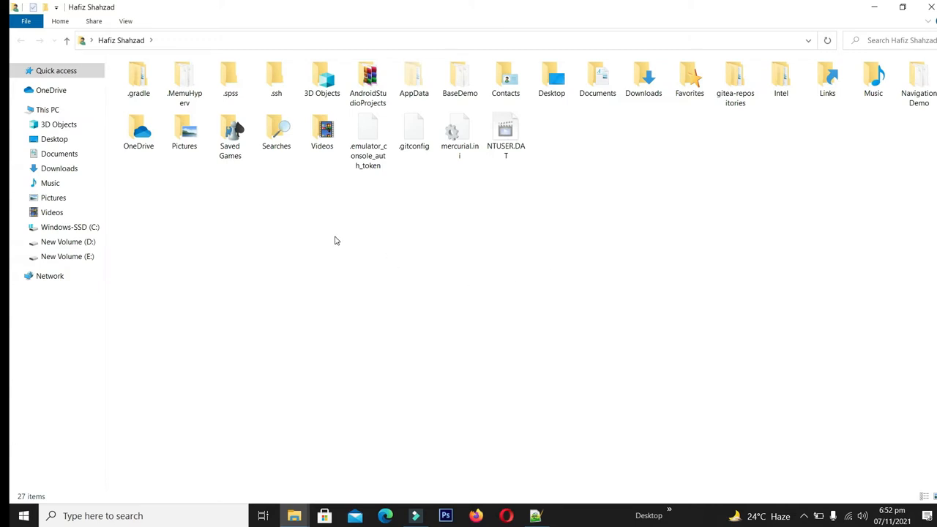
# Delete the .gradle folder from the user profile folder.
pyautogui.click(136, 78)
pyautogui.rightClick(136, 78)
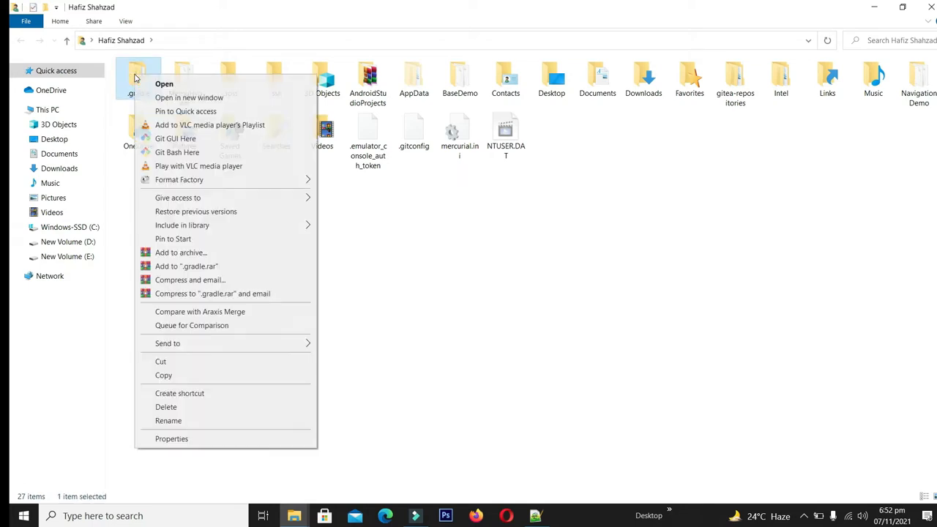
pyautogui.click(166, 406)
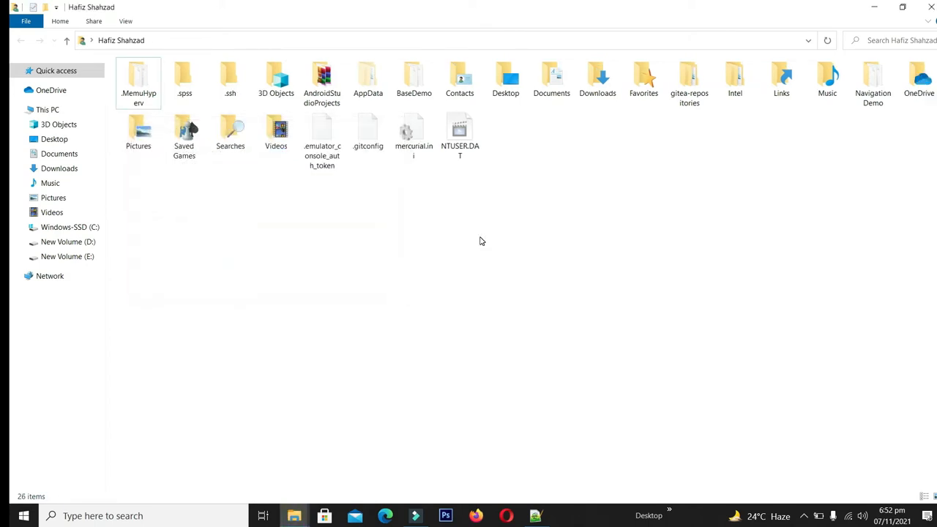
pyautogui.click(325, 87)
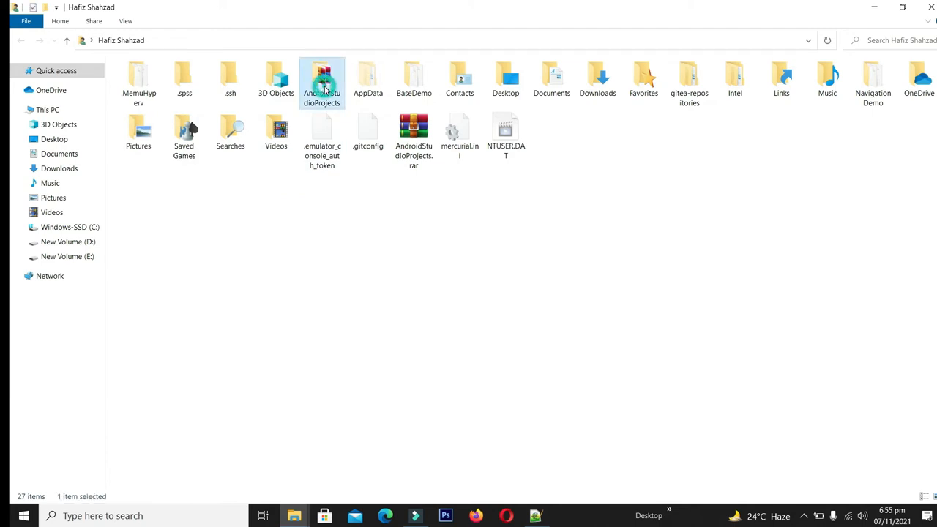
pyautogui.press('Delete')
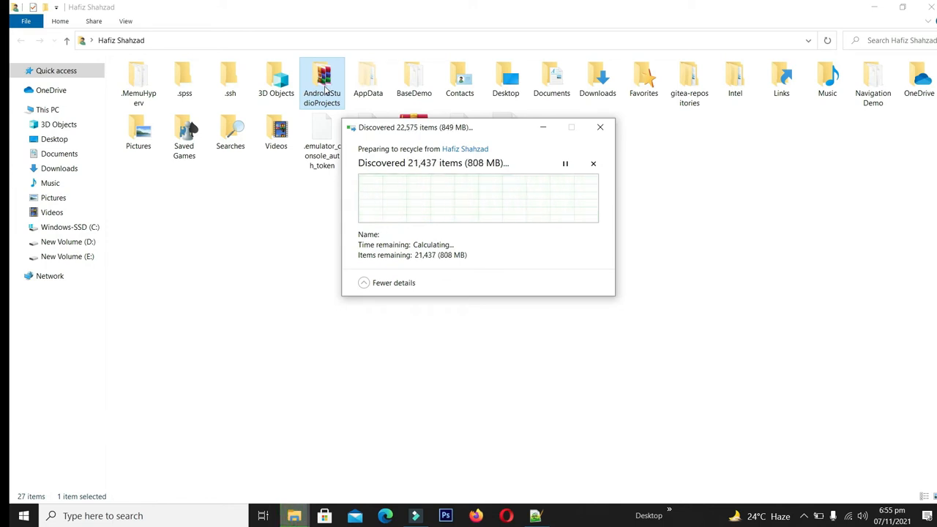
pyautogui.click(600, 127)
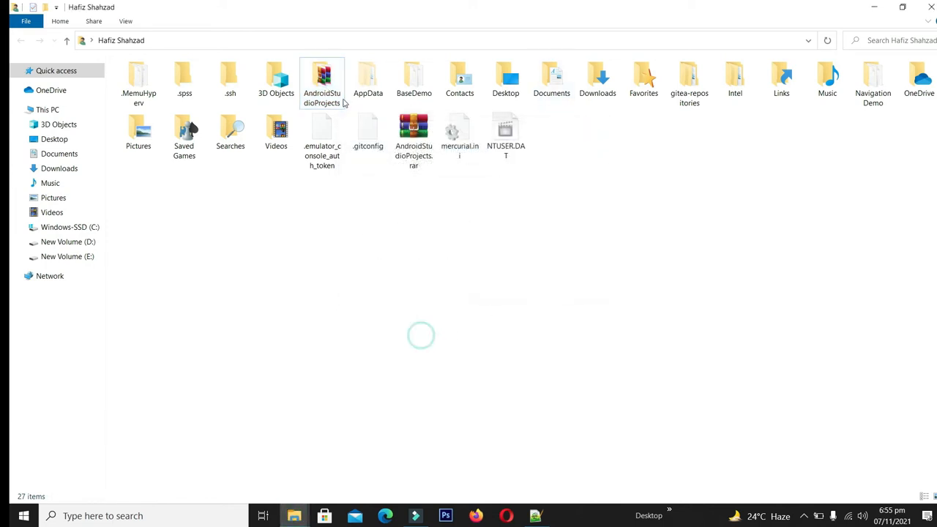
# Delete the AndroidStudioProjects folder from the user profile folder, keeping the AndroidStudioProjects.rar archive.
pyautogui.rightClick(332, 82)
pyautogui.click(374, 417)
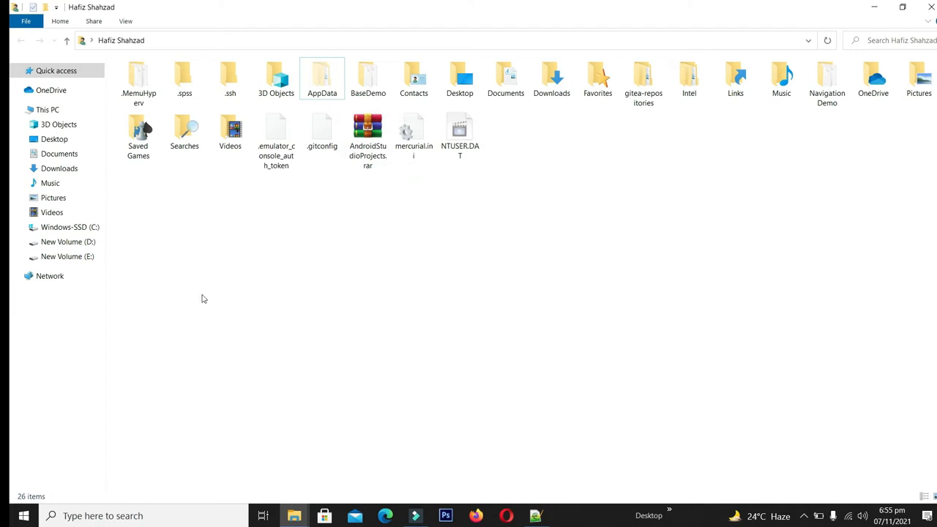
# Delete the Android folder from Program Files on the Windows-SSD (C:) drive.
pyautogui.click(73, 227)
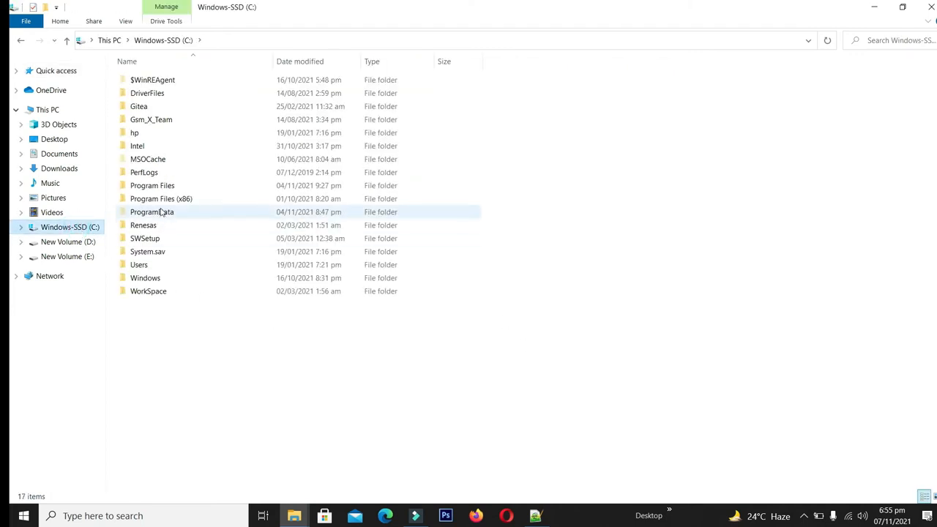
pyautogui.doubleClick(166, 188)
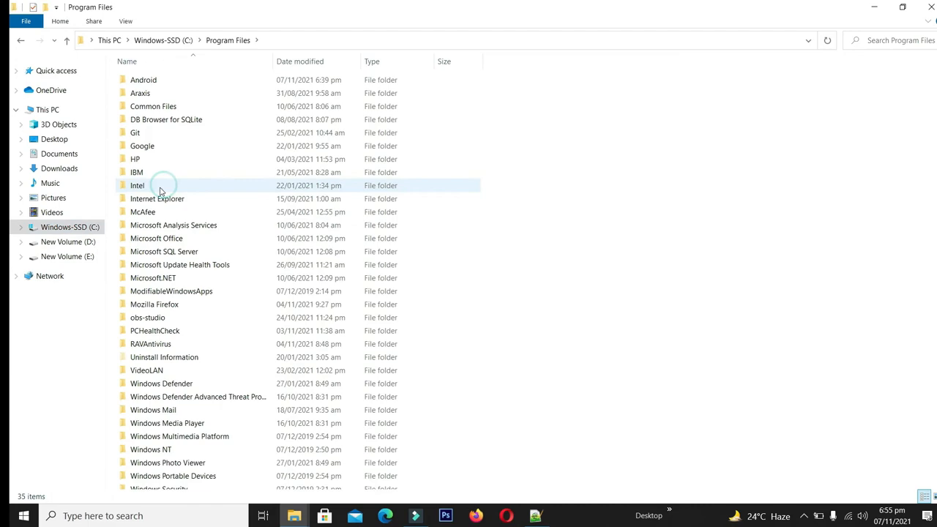
pyautogui.click(137, 82)
pyautogui.rightClick(134, 83)
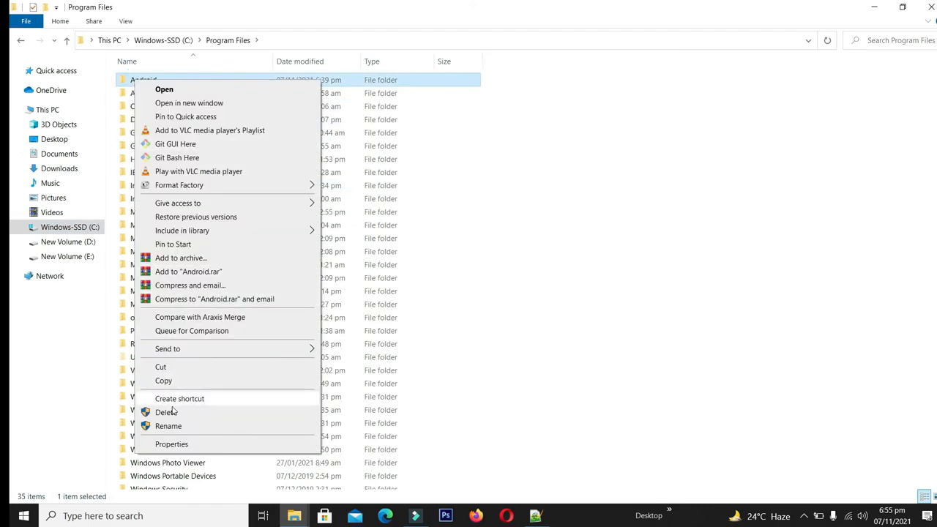
pyautogui.click(166, 412)
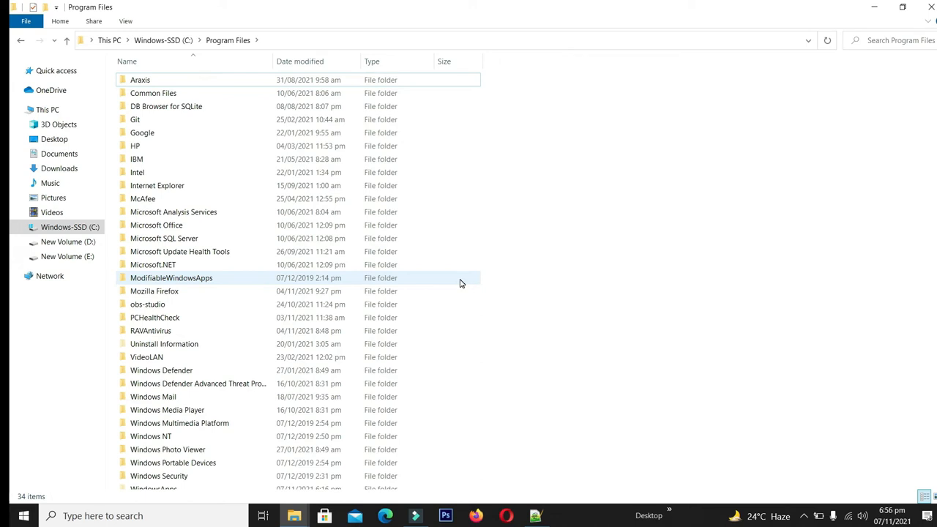
# Open the %LOCALAPPDATA% folder through the Windows Run dialog.
pyautogui.click(23, 515)
pyautogui.write('run')
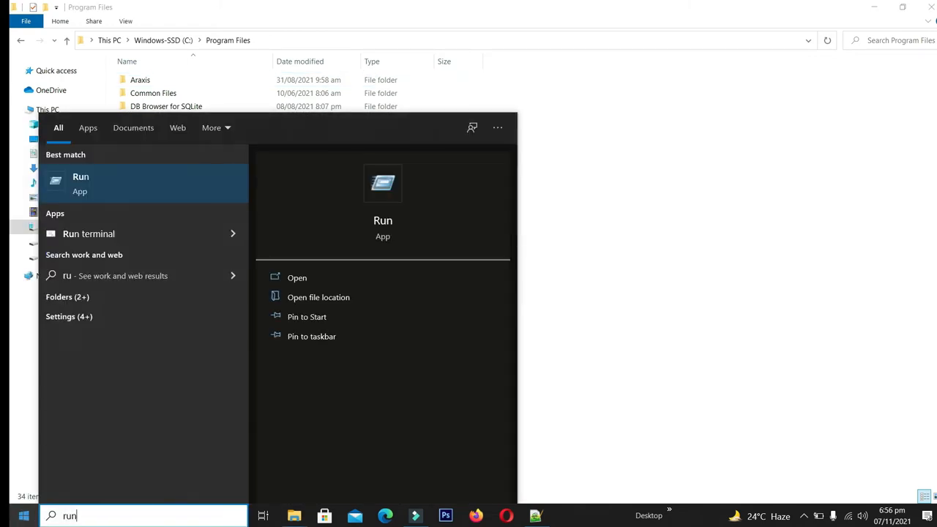
pyautogui.press('Return')
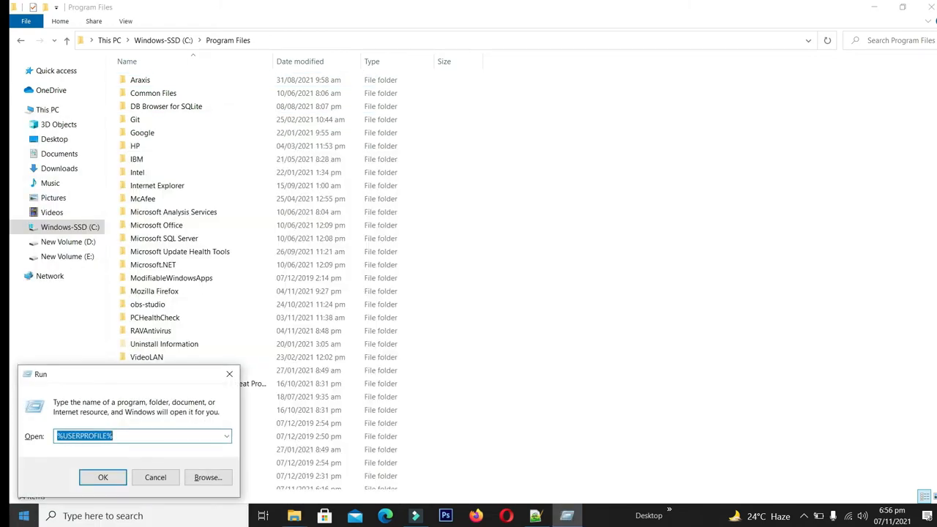
pyautogui.write('%')
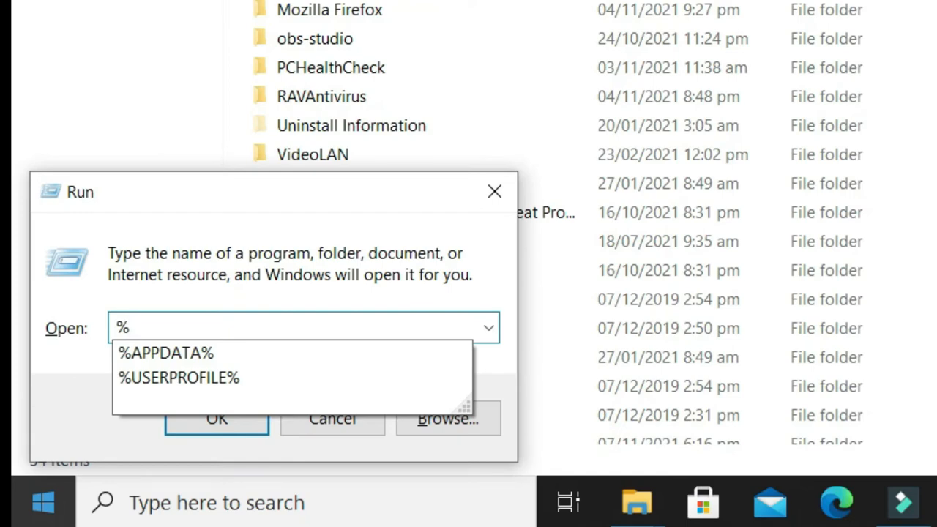
pyautogui.write('LOCALAPPD')
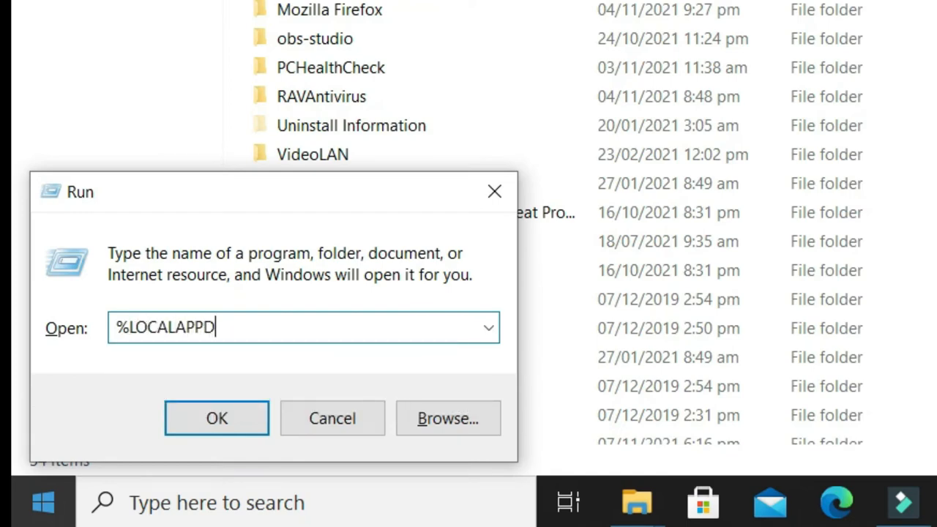
pyautogui.write('ATA')
pyautogui.write('%')
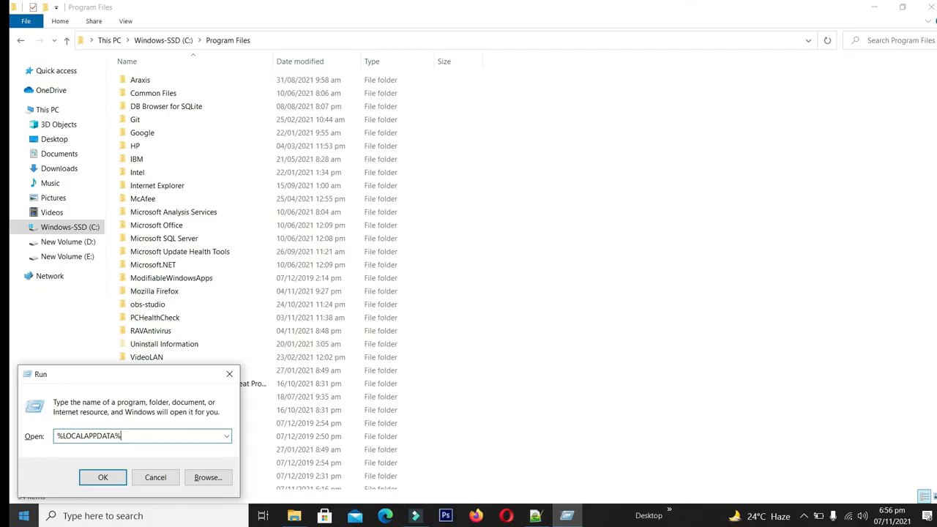
pyautogui.press('Return')
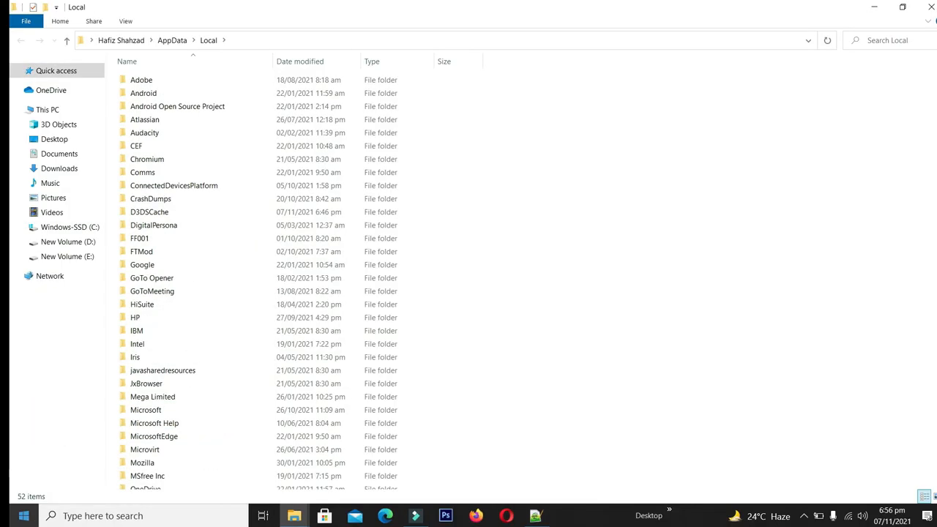
# Delete the Android folder from the AppData Local folder and go to This PC.
pyautogui.doubleClick(143, 93)
pyautogui.click(67, 40)
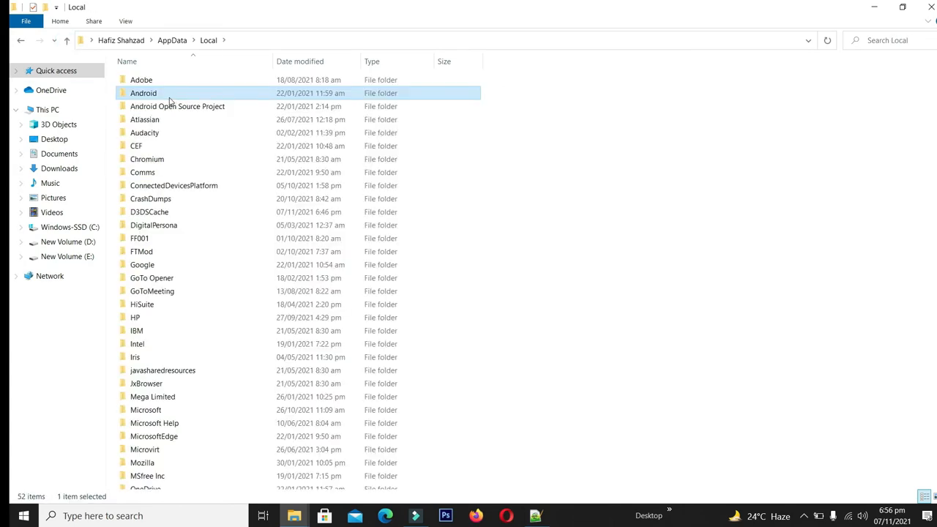
pyautogui.rightClick(165, 98)
pyautogui.click(210, 431)
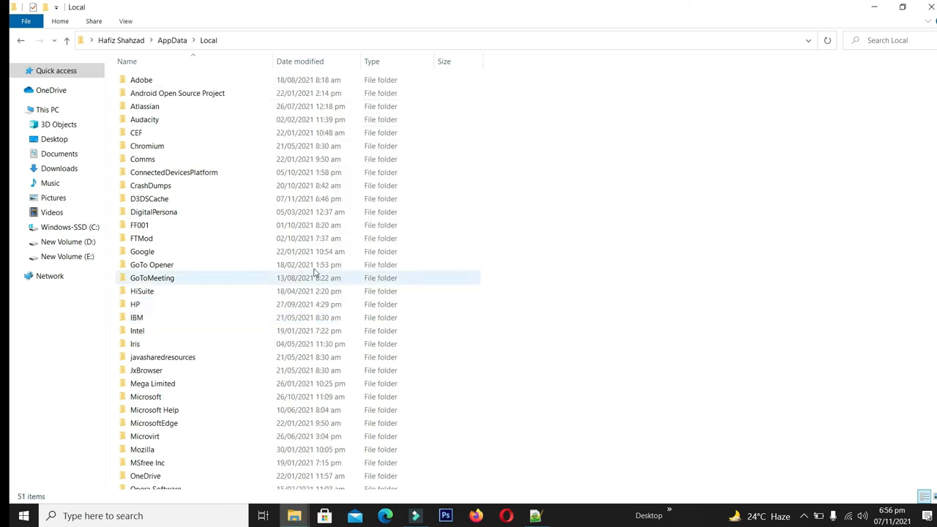
pyautogui.click(46, 110)
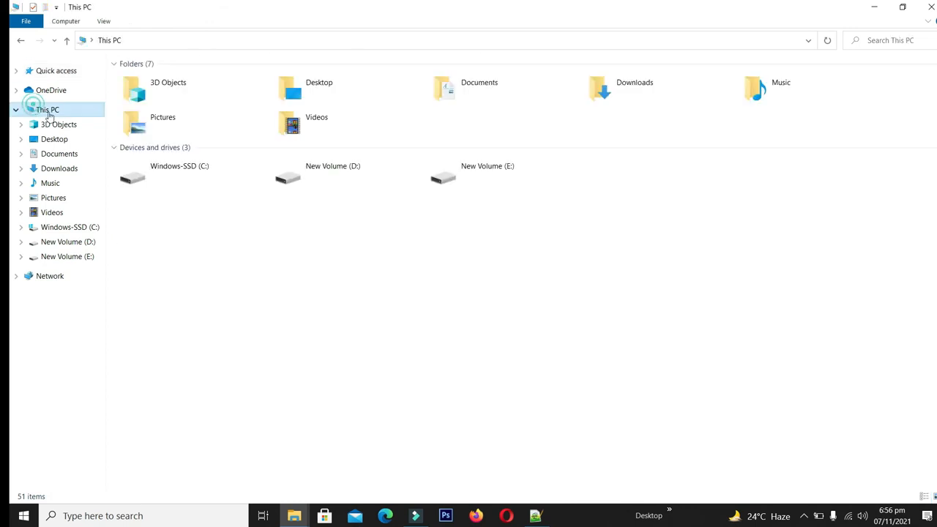
# Search Windows for Android Studio, launch the leftover entry and agree to delete its broken shortcut.
pyautogui.click(11, 521)
pyautogui.write('a')
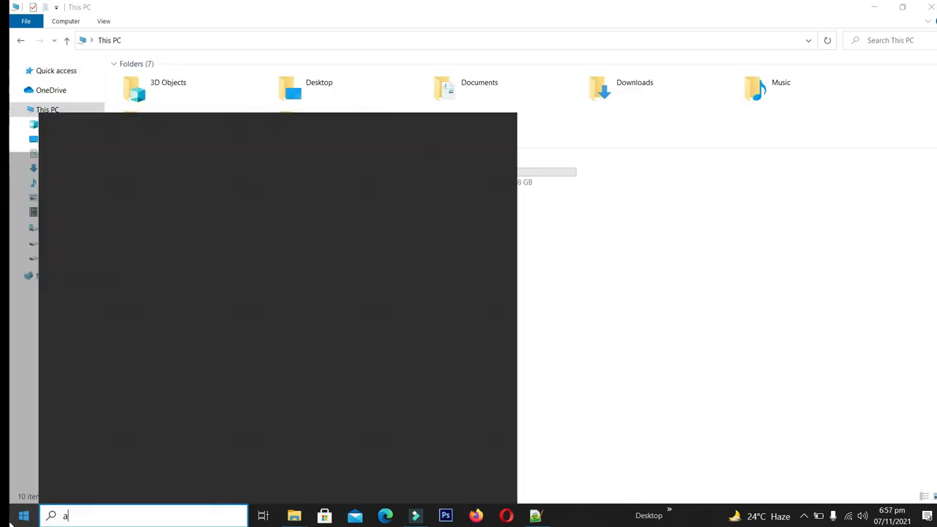
pyautogui.write('nd')
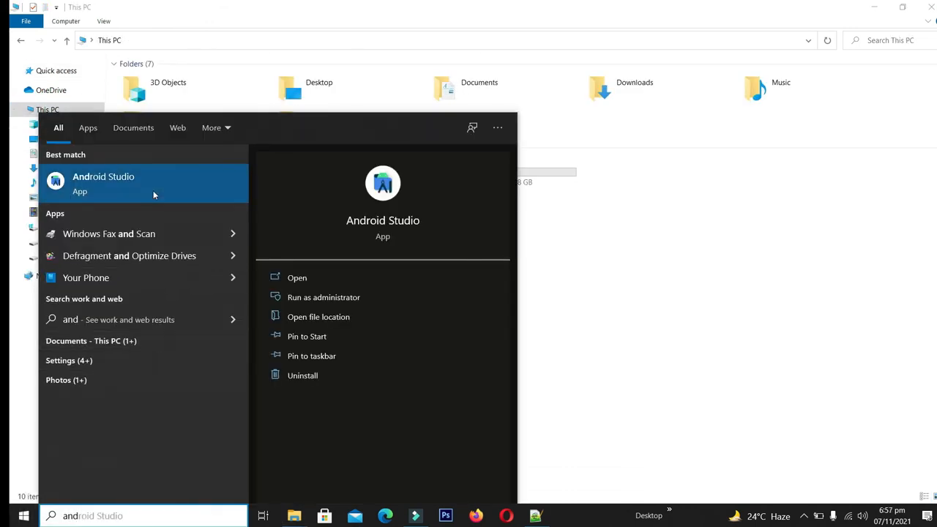
pyautogui.click(154, 194)
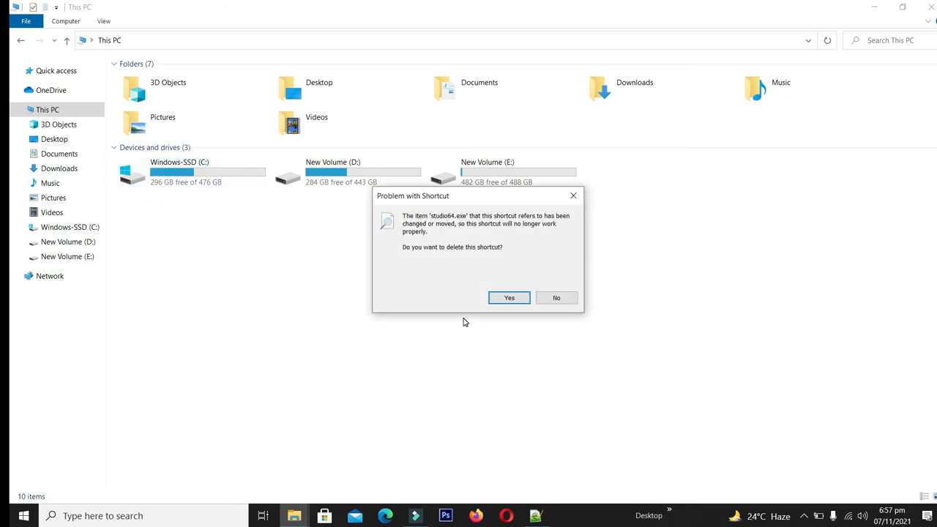
pyautogui.click(509, 298)
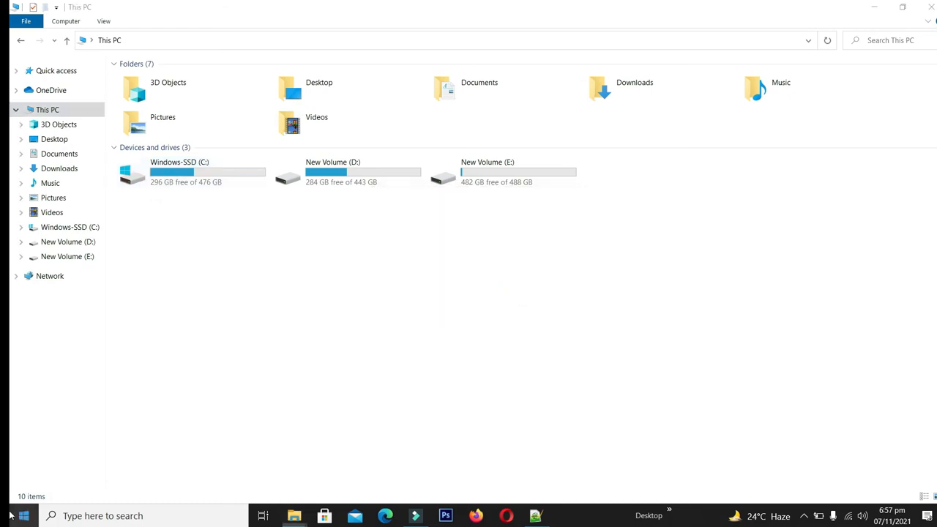
# Restart the computer using the Windows power options.
pyautogui.click(23, 515)
pyautogui.click(24, 515)
pyautogui.click(23, 516)
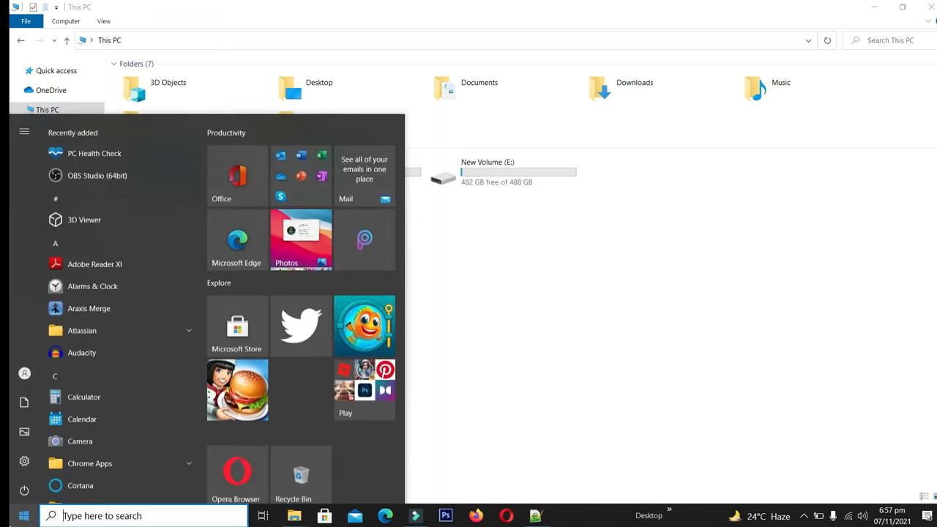
pyautogui.click(24, 489)
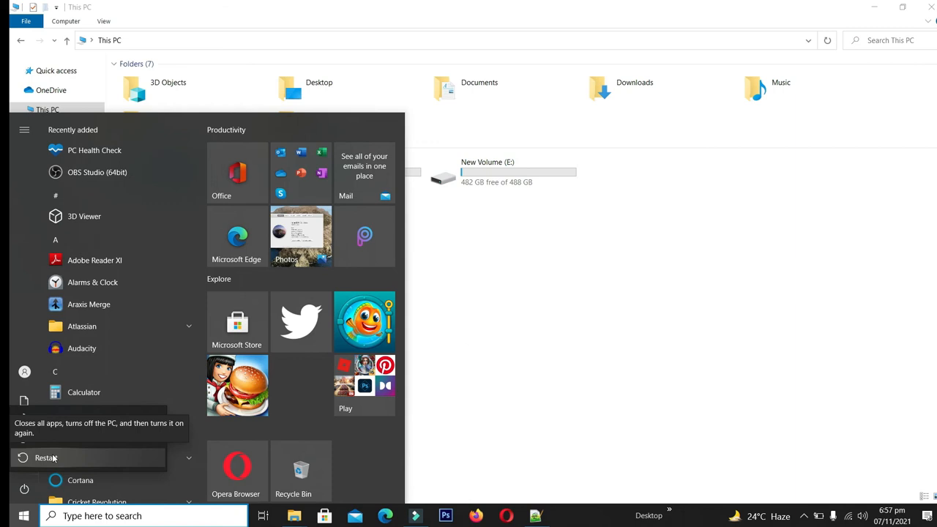
pyautogui.click(53, 458)
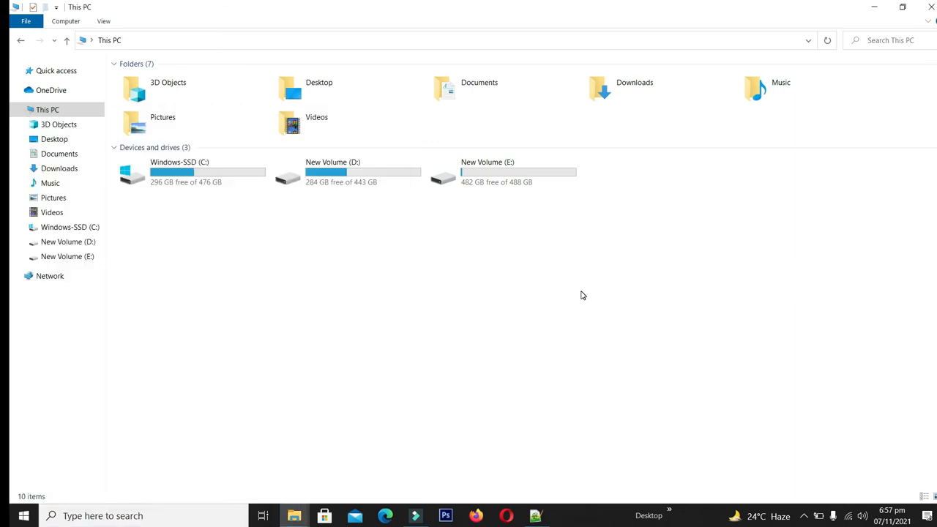